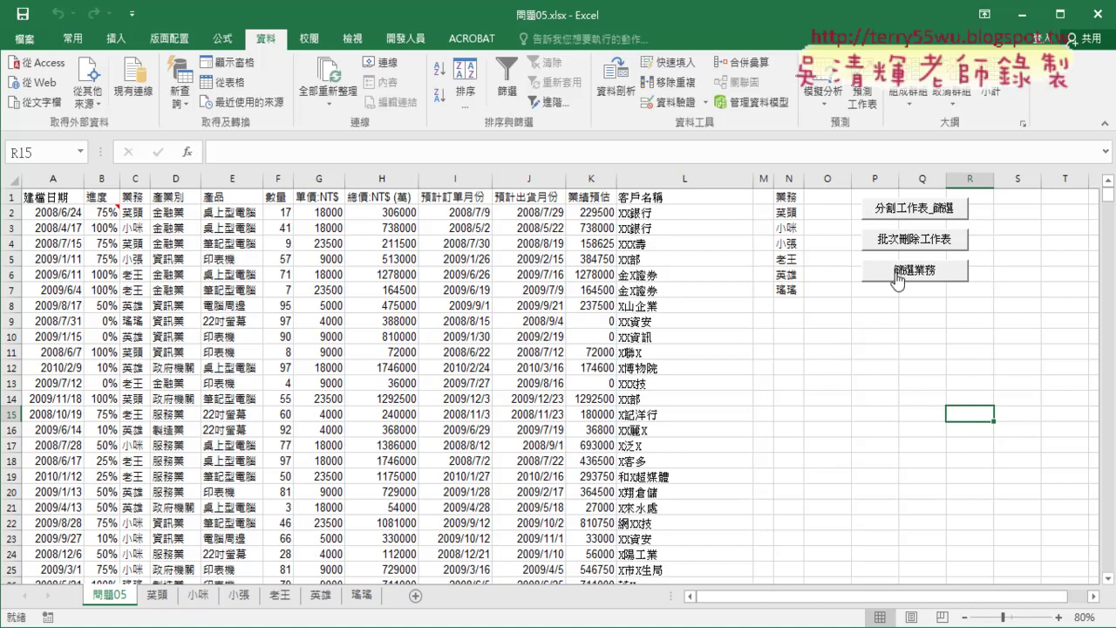
# Batch-delete the salesperson sheets, then run 篩選業務 and enter 小咪 as the salesperson name
pyautogui.click(898, 240)
pyautogui.click(899, 277)
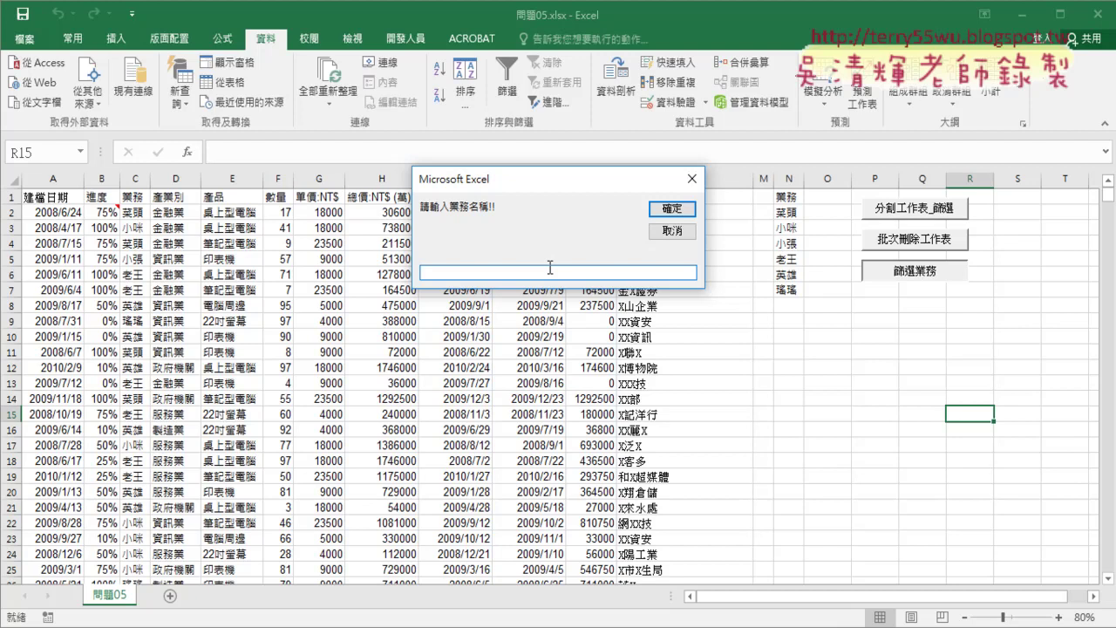
pyautogui.write('ㄒㄧㄠ')
pyautogui.write('3')
pyautogui.write('ㄇㄧ')
pyautogui.press('space')
pyautogui.moveTo(550, 268); pyautogui.dragTo(383, 272)
pyautogui.moveTo(402, 171); pyautogui.dragTo(407, 307)
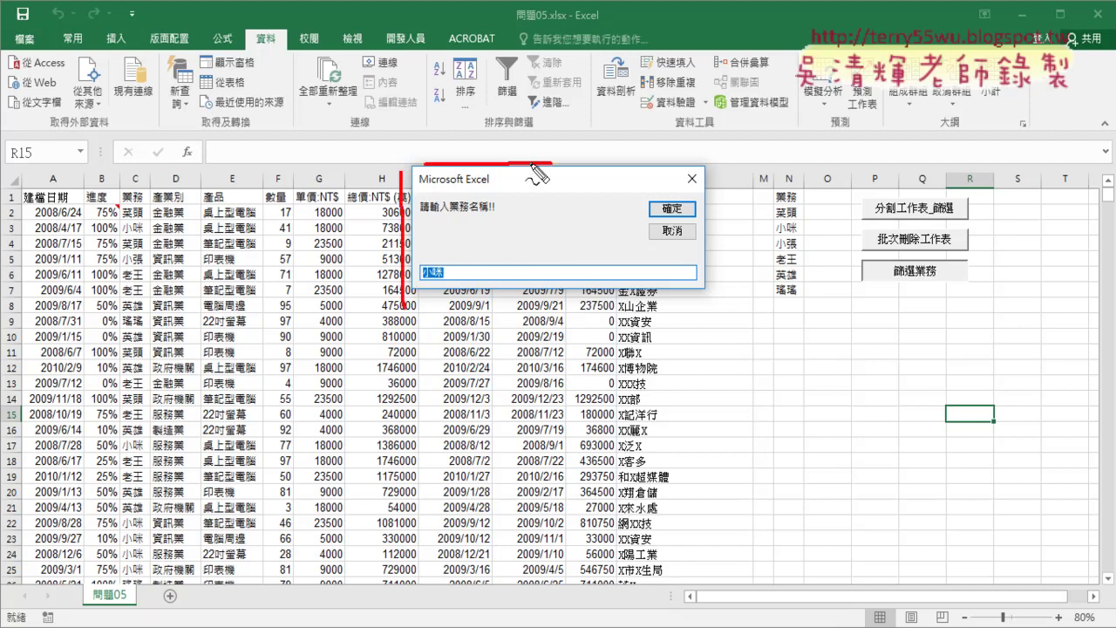
pyautogui.moveTo(305, 285); pyautogui.dragTo(396, 263)
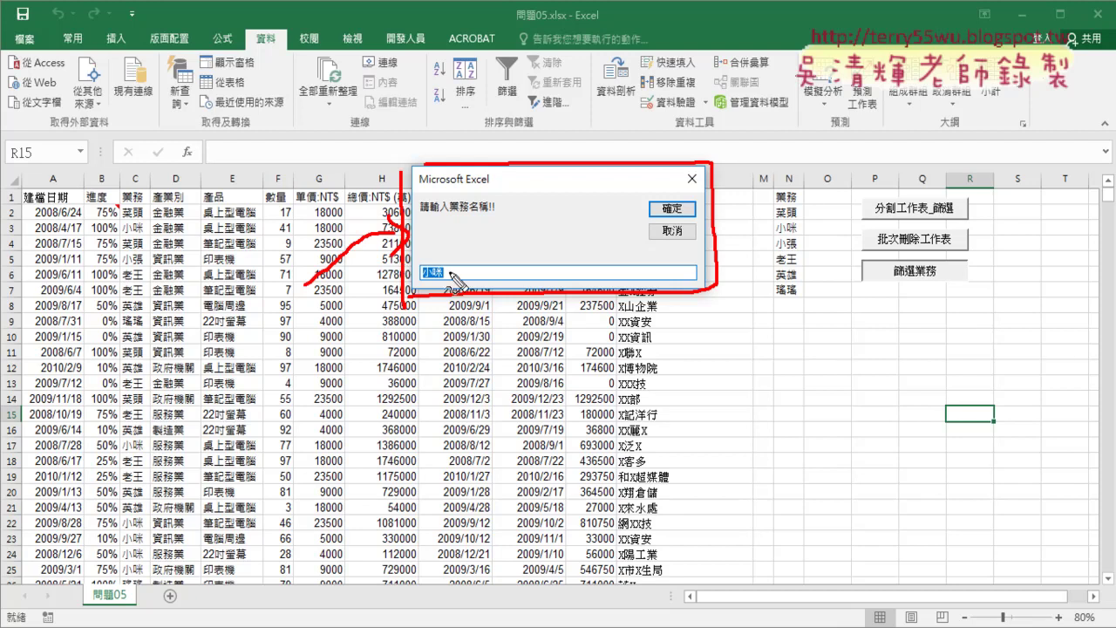
pyautogui.moveTo(451, 271)
pyautogui.mouseDown()
pyautogui.moveTo(509, 280)
pyautogui.moveTo(495, 280)
pyautogui.mouseUp()
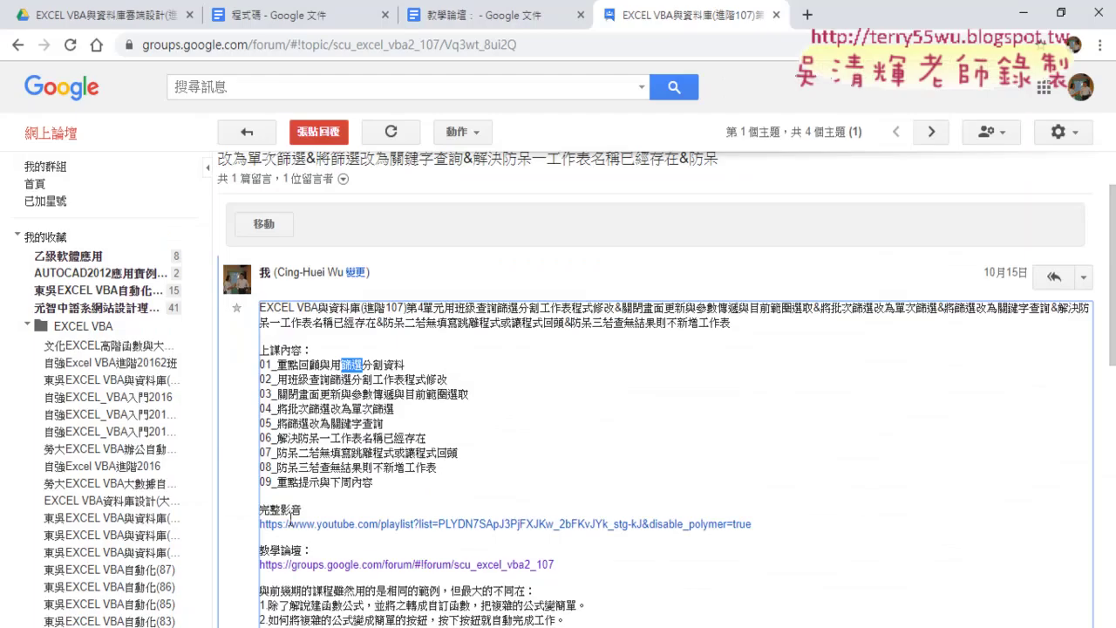
# Scroll the 程式碼 notes down to the 避免程式錯誤的三種防呆判斷 section
pyautogui.click(297, 16)
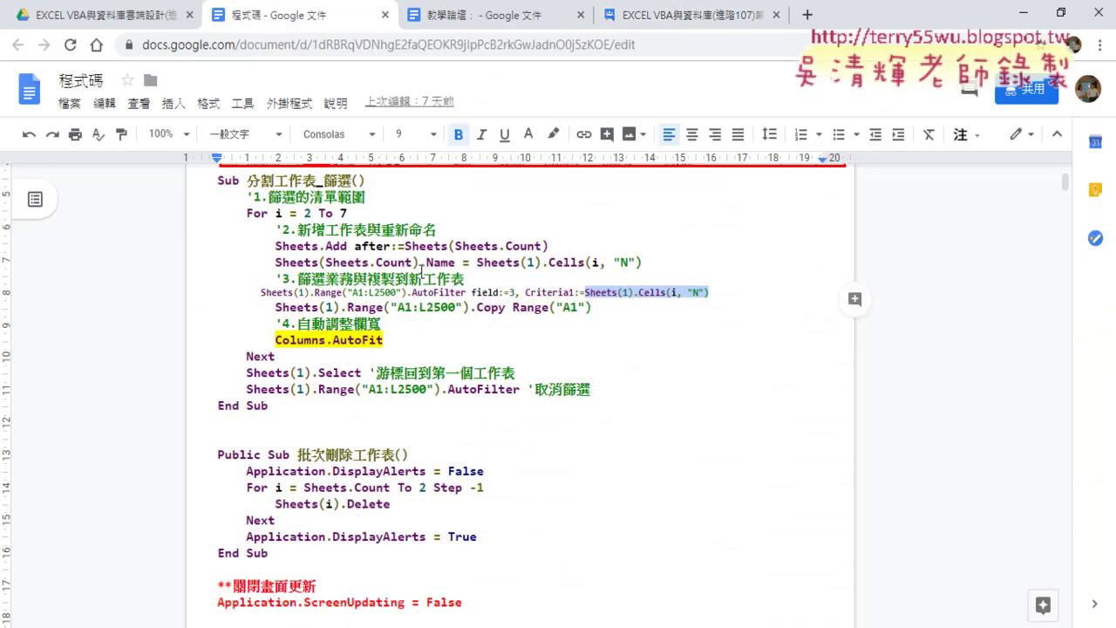
pyautogui.scroll(-2, 423, 277)
pyautogui.scroll(-3, 423, 277)
pyautogui.scroll(-5, 423, 277)
pyautogui.scroll(-10, 423, 277)
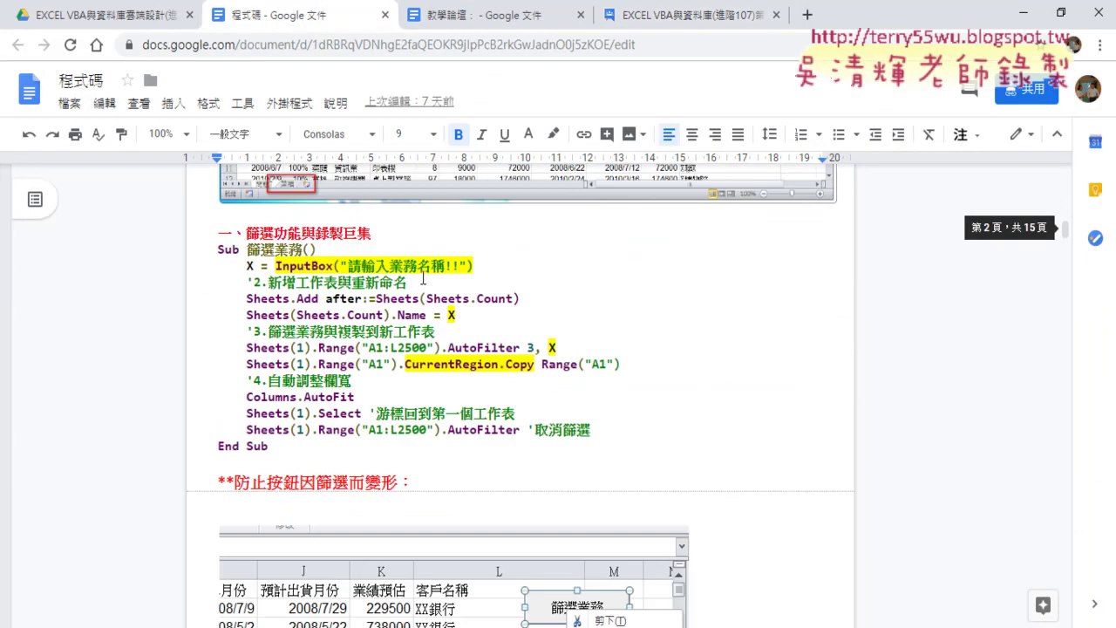
pyautogui.scroll(-2, 423, 277)
pyautogui.scroll(-1, 423, 277)
pyautogui.scroll(-10, 421, 276)
pyautogui.scroll(-3, 421, 277)
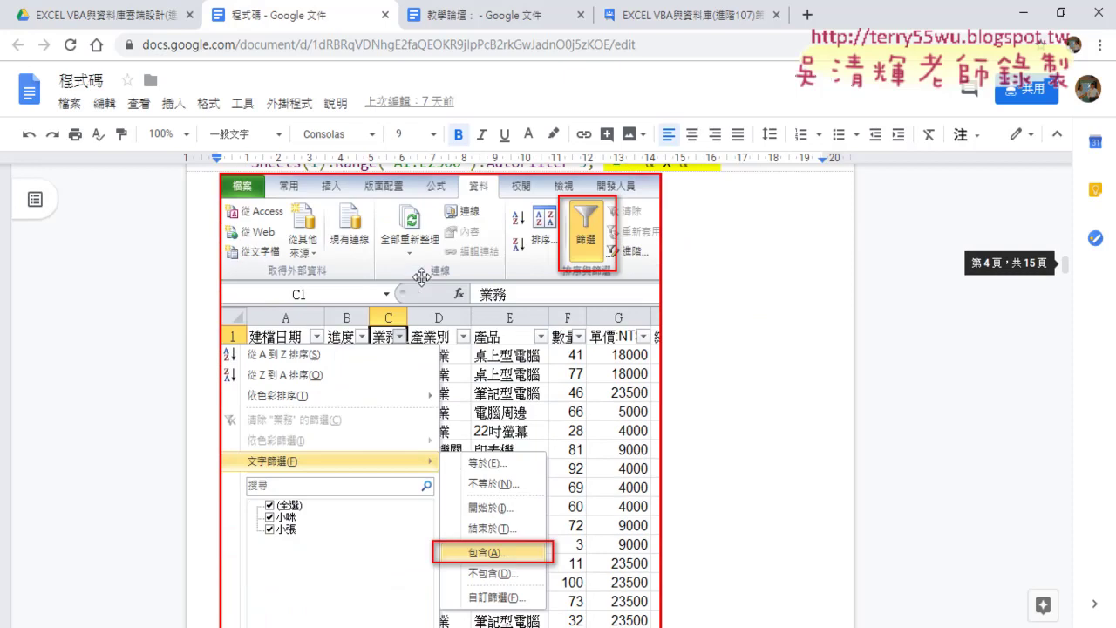
pyautogui.scroll(-8, 423, 279)
pyautogui.scroll(-3, 423, 277)
pyautogui.scroll(3, 423, 277)
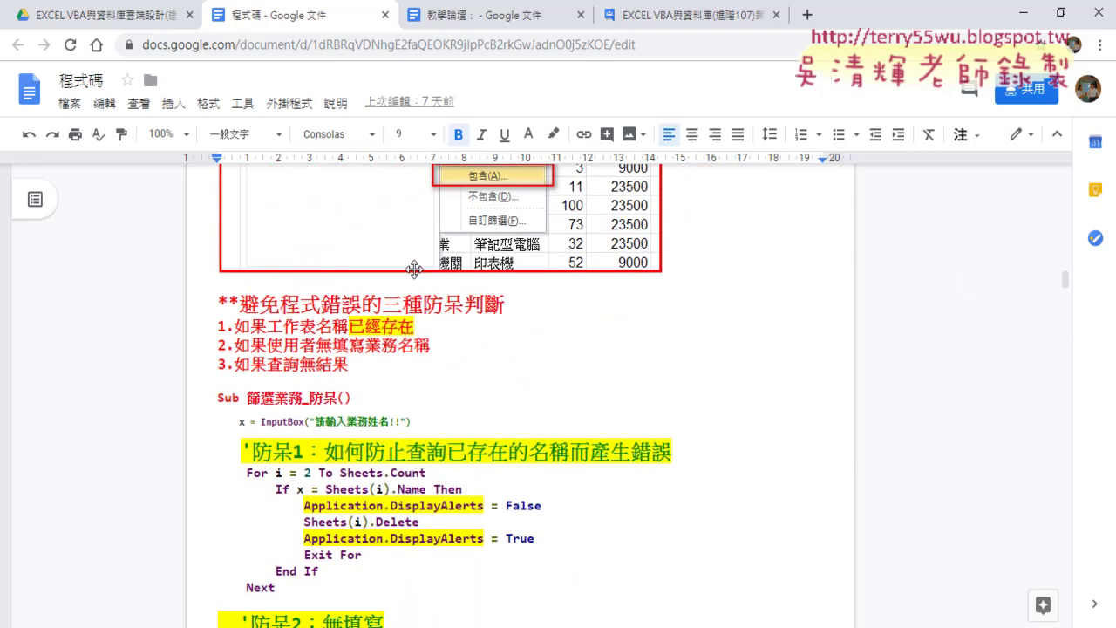
# Highlight the key words of the three checks, including the blank-name and no-results checks
pyautogui.moveTo(351, 327); pyautogui.dragTo(417, 326)
pyautogui.moveTo(284, 345); pyautogui.dragTo(380, 345)
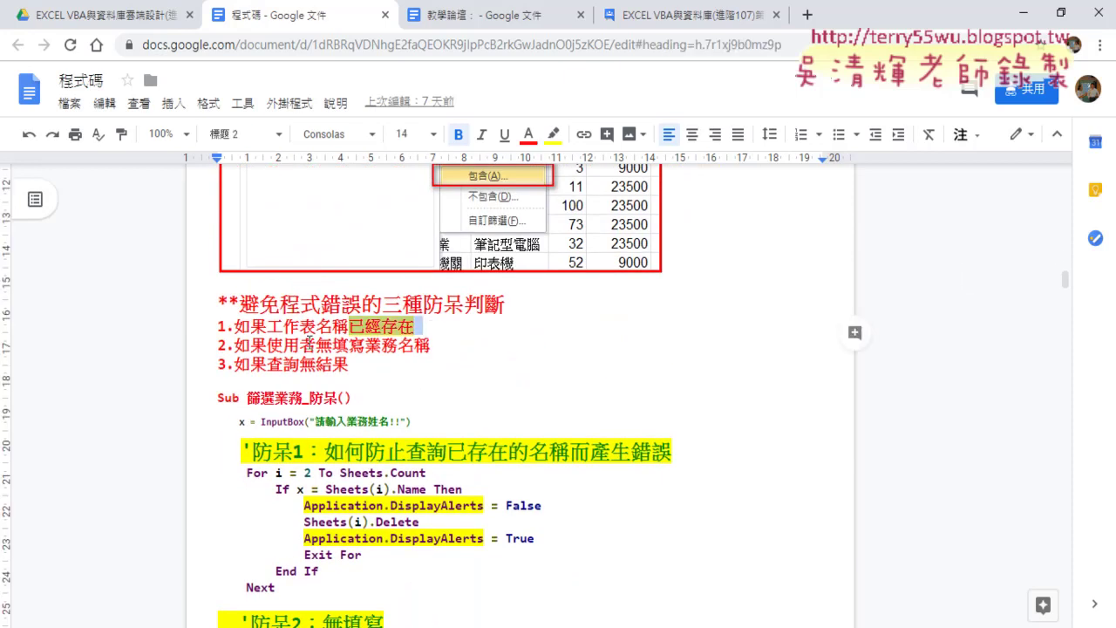
pyautogui.moveTo(311, 364); pyautogui.dragTo(368, 364)
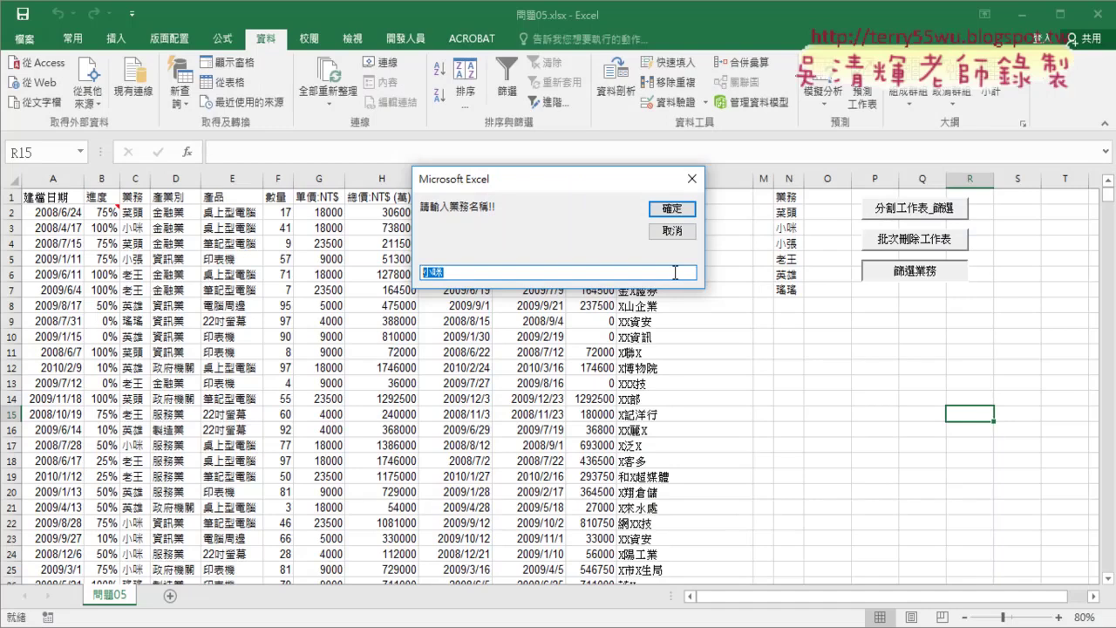
# Confirm 小咪 in the prompt, check the new 小咪 sheet's records, and return to 問題05
pyautogui.click(511, 273)
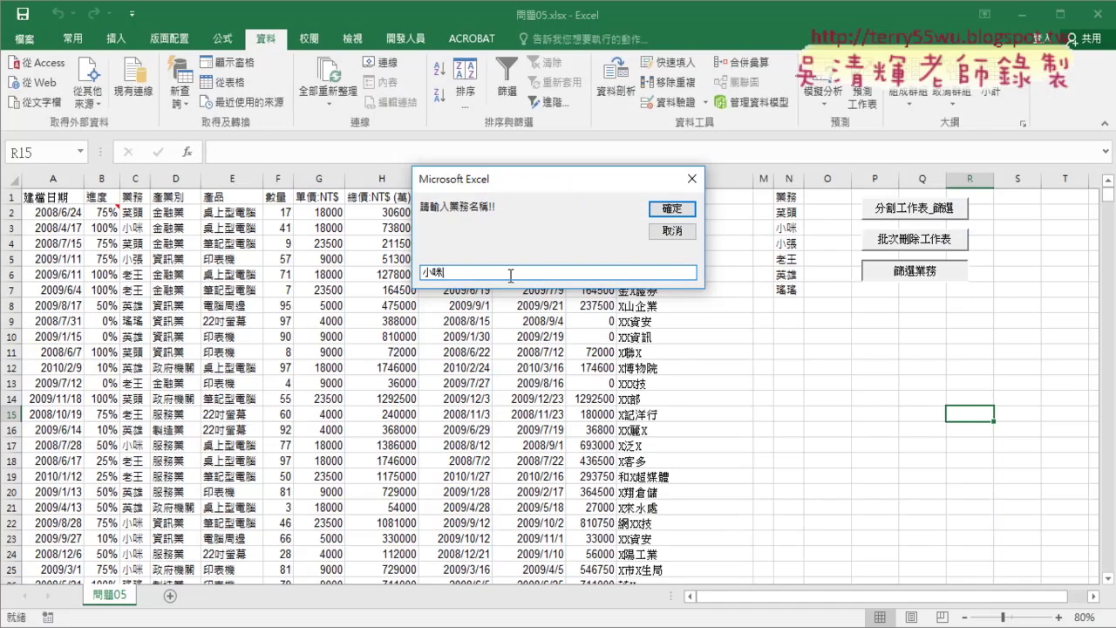
pyautogui.click(671, 210)
pyautogui.click(158, 594)
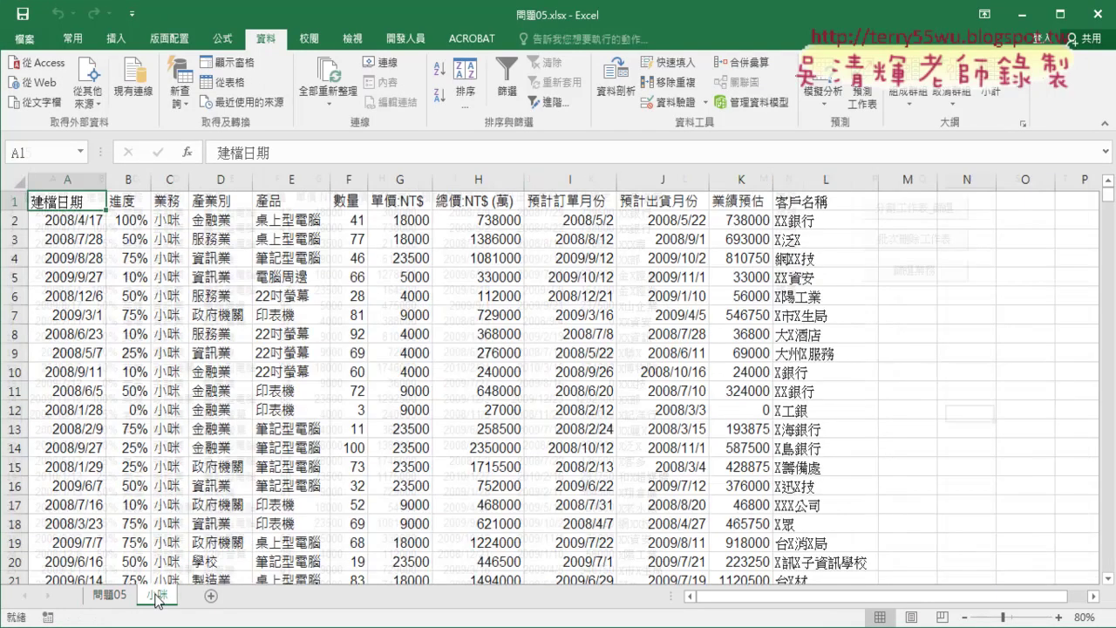
pyautogui.click(127, 600)
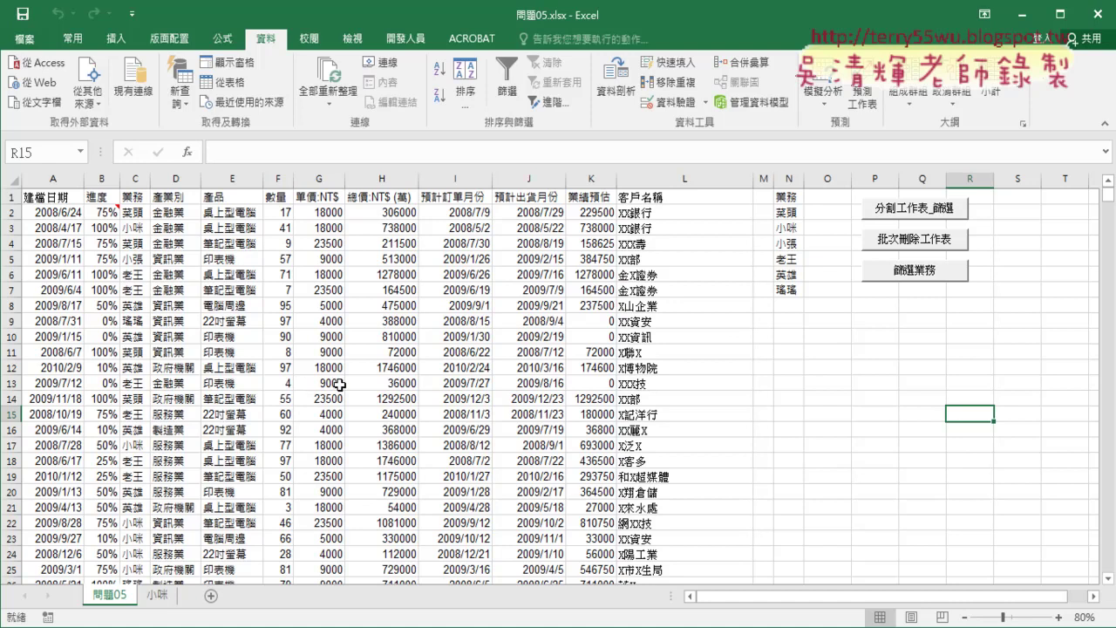
pyautogui.click(170, 601)
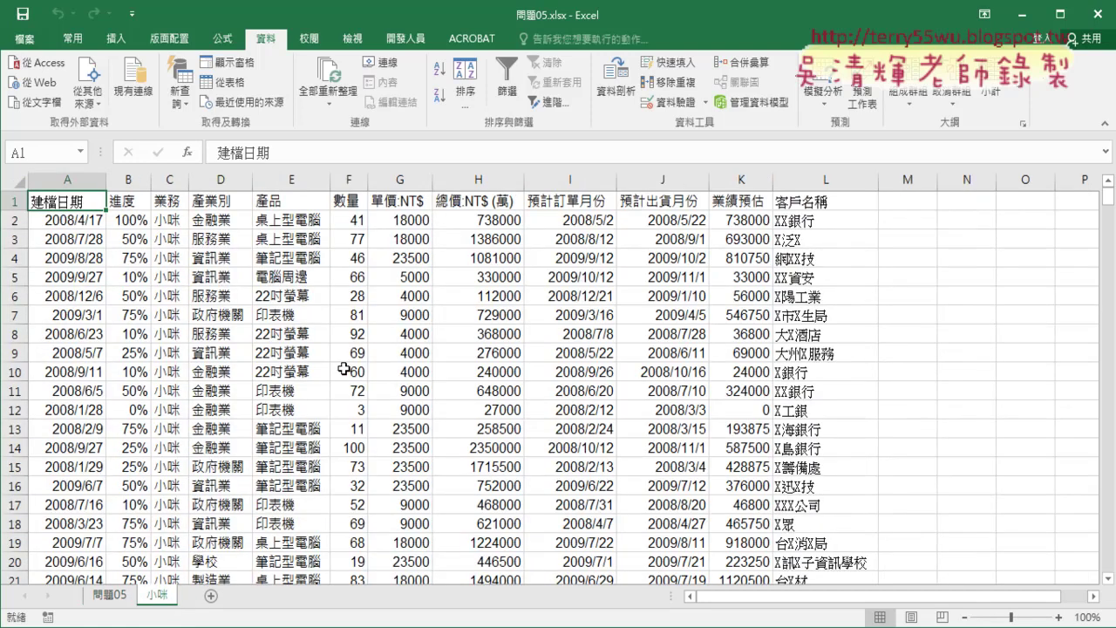
pyautogui.click(109, 594)
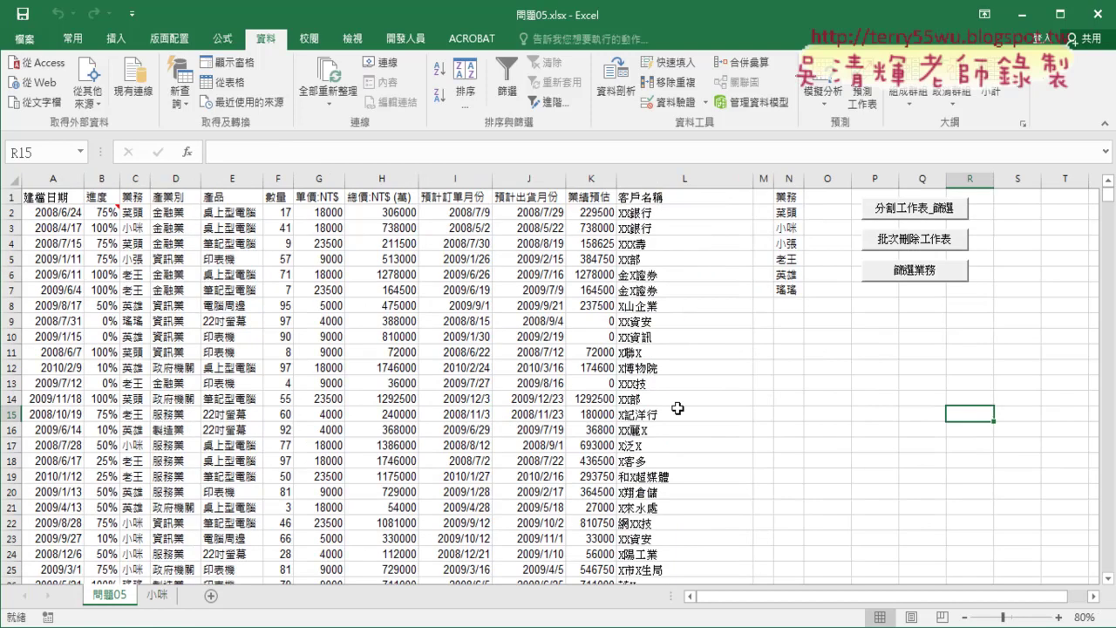
pyautogui.click(895, 277)
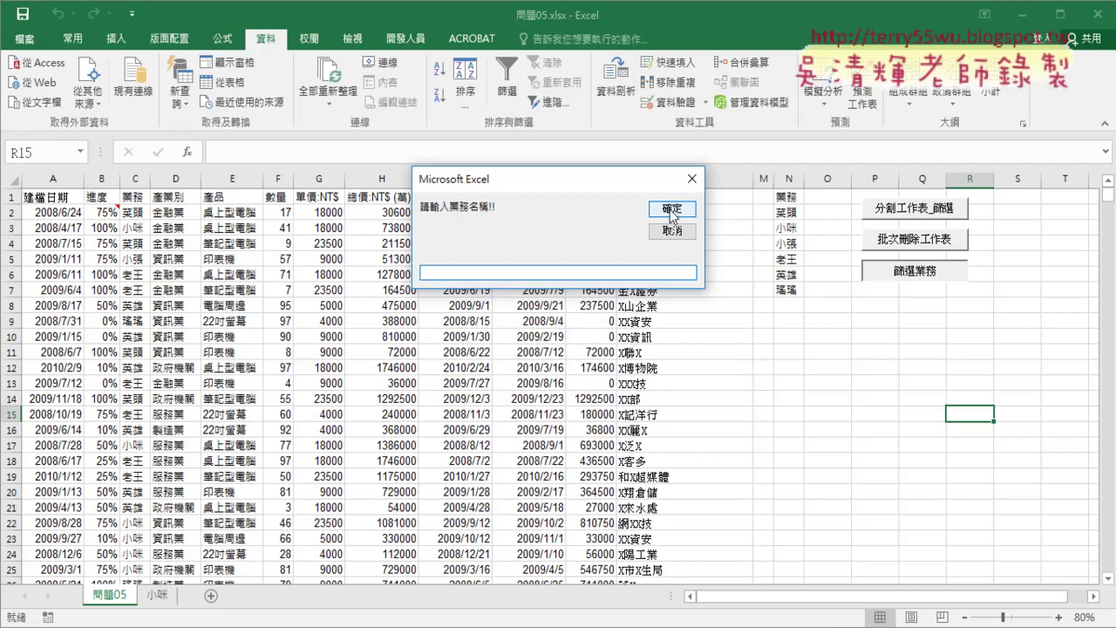
pyautogui.click(670, 209)
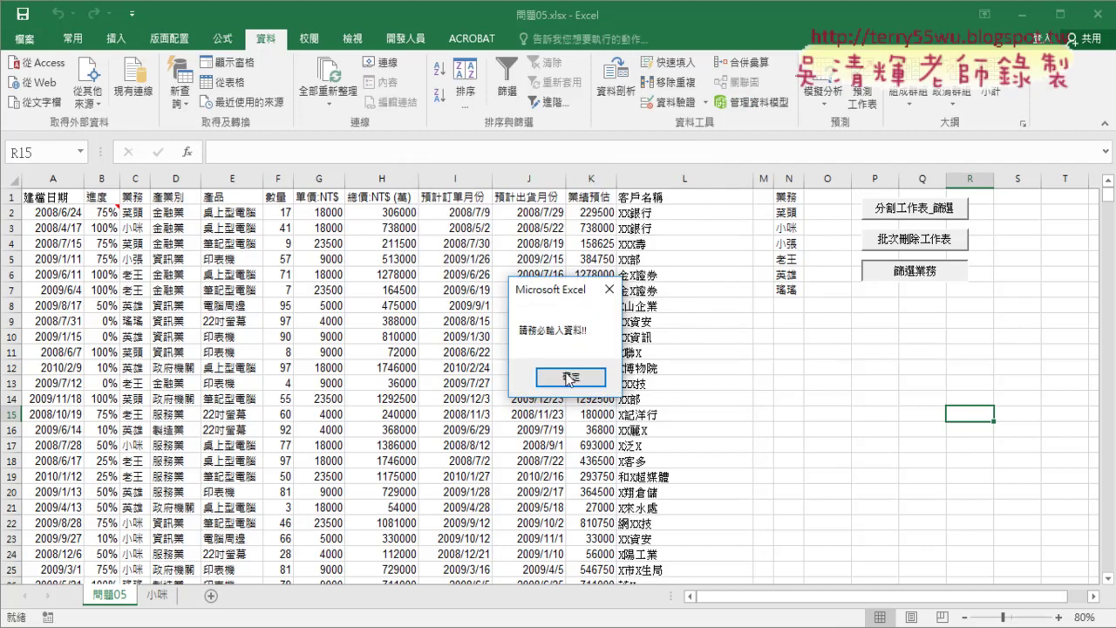
pyautogui.click(569, 375)
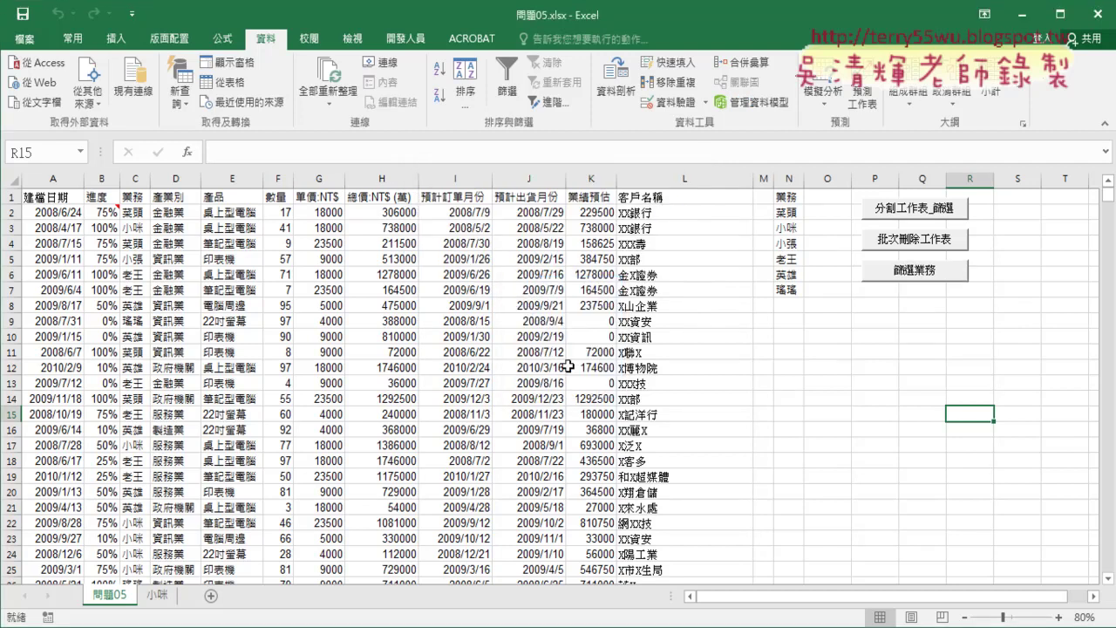
# Open the 篩選業務 macro code through the button's 指定巨集 > 編輯
pyautogui.rightClick(922, 275)
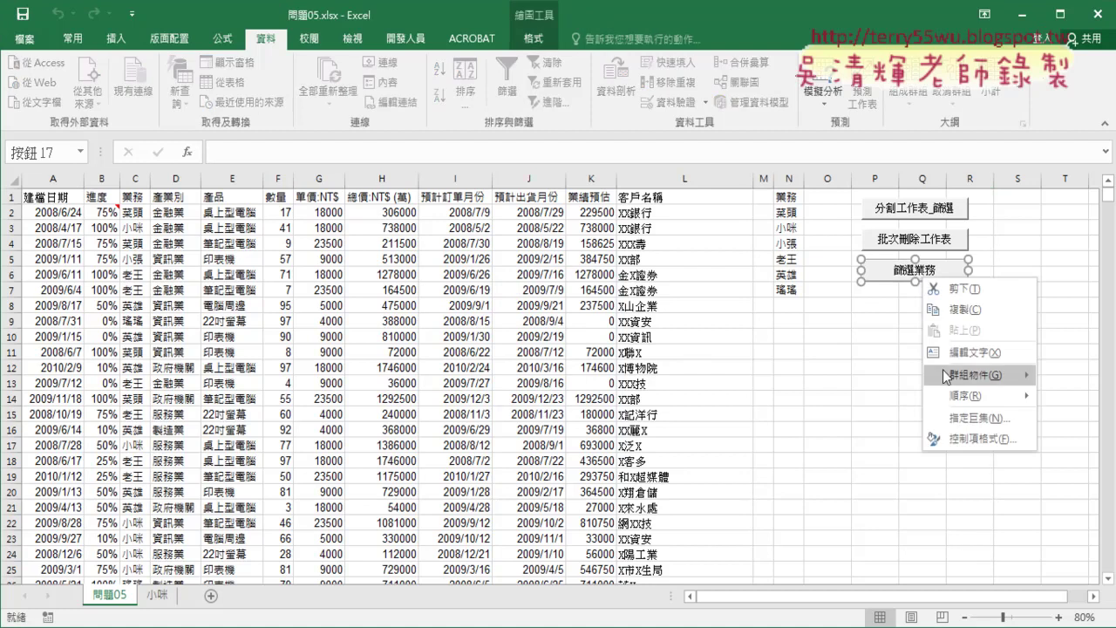
pyautogui.click(950, 416)
pyautogui.click(1074, 281)
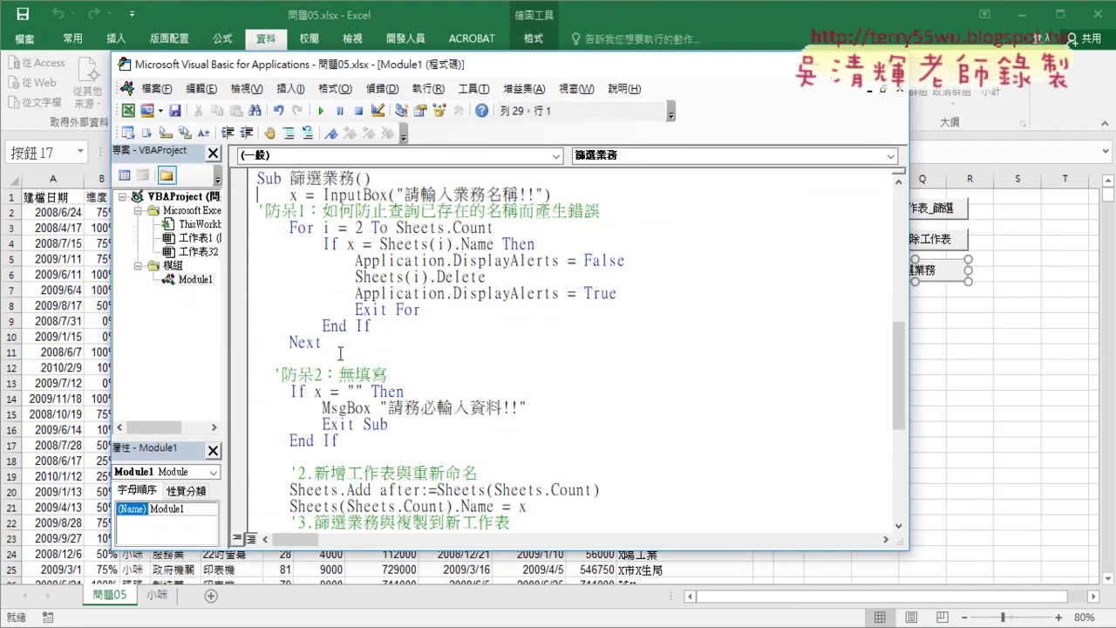
# Comment out Exit Sub, add a GoTo re line, and insert a re: label below the Sub header
pyautogui.click(544, 407)
pyautogui.click(324, 424)
pyautogui.write("'")
pyautogui.press('Up')
pyautogui.press('End')
pyautogui.press('Return')
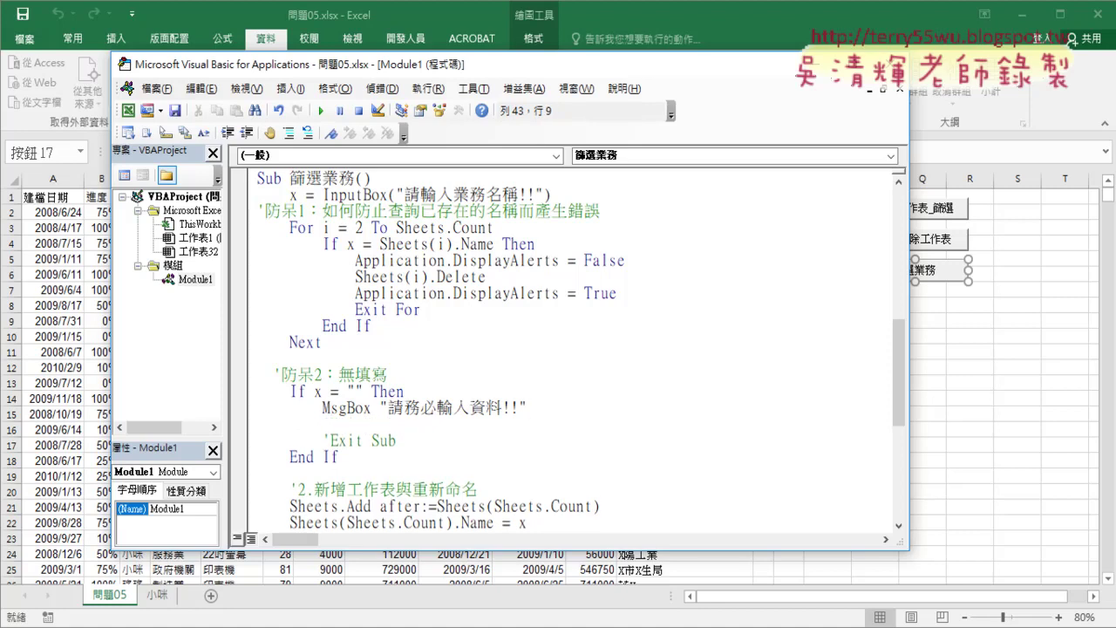
pyautogui.write('goto ')
pyautogui.write('re')
pyautogui.press('Down')
pyautogui.press('Down')
pyautogui.press('Down')
pyautogui.press('Up')
pyautogui.press('Up')
pyautogui.press('Up')
pyautogui.press('End')
pyautogui.press('Return')
pyautogui.write('re')
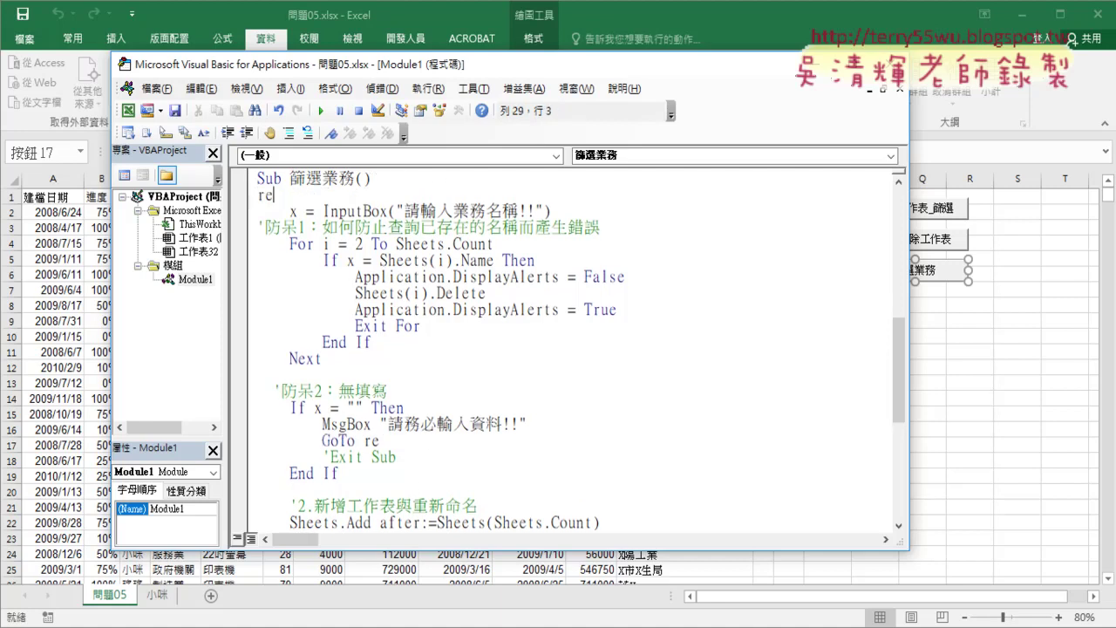
pyautogui.write(':')
# Add vbCritical as the style argument of the blank-name warning MsgBox
pyautogui.click(390, 441)
pyautogui.moveTo(526, 423); pyautogui.dragTo(388, 424)
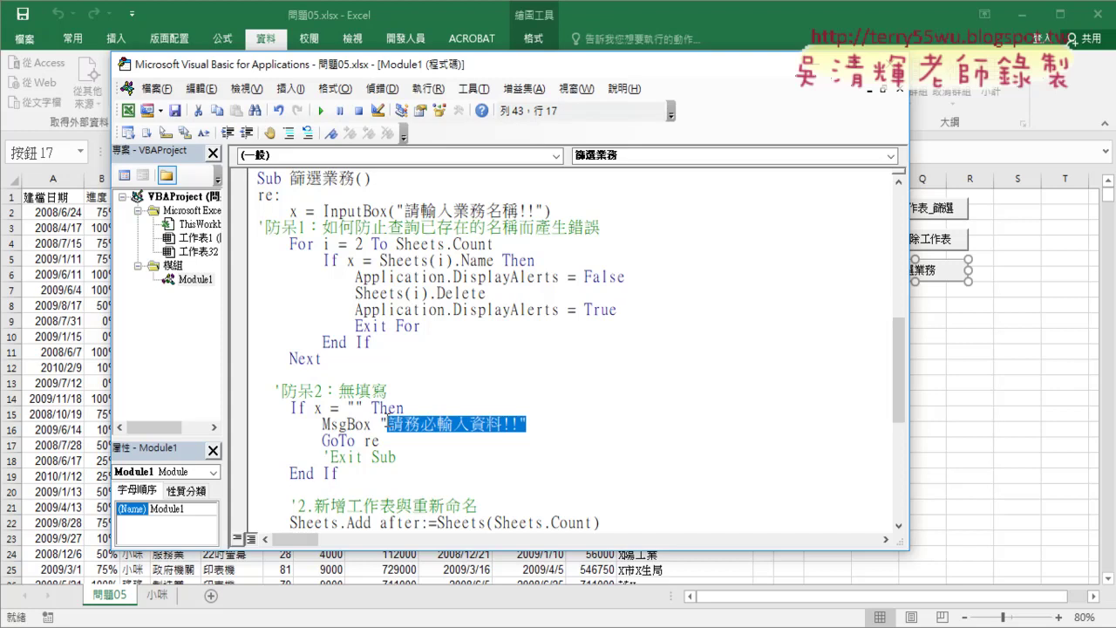
pyautogui.click(568, 427)
pyautogui.write(',')
pyautogui.press('Down')
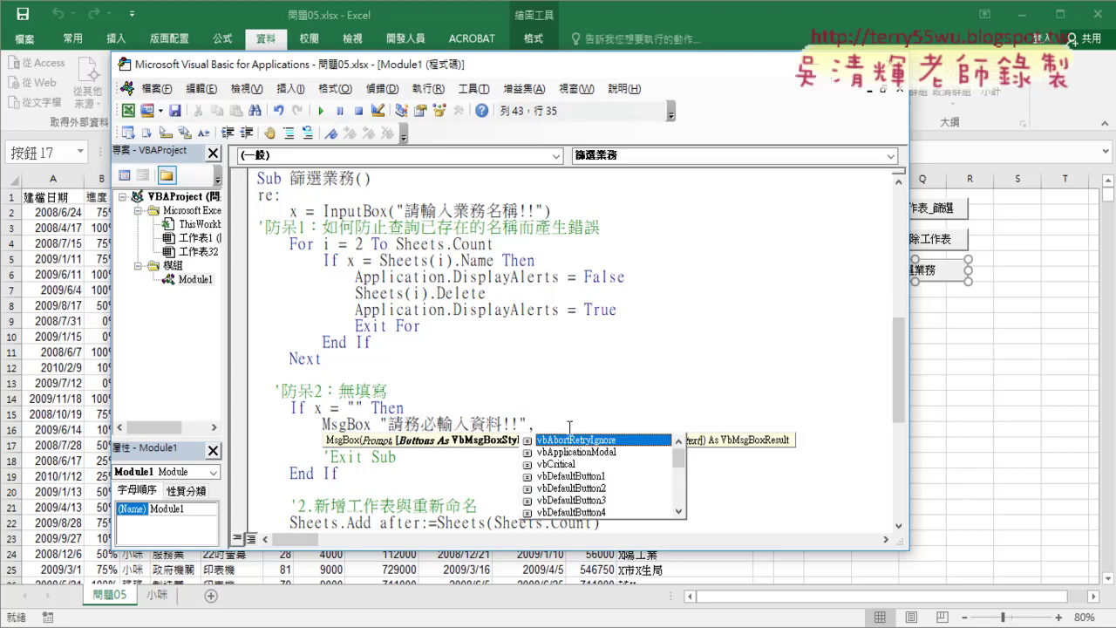
pyautogui.press('Down')
pyautogui.press('Down')
pyautogui.press('space')
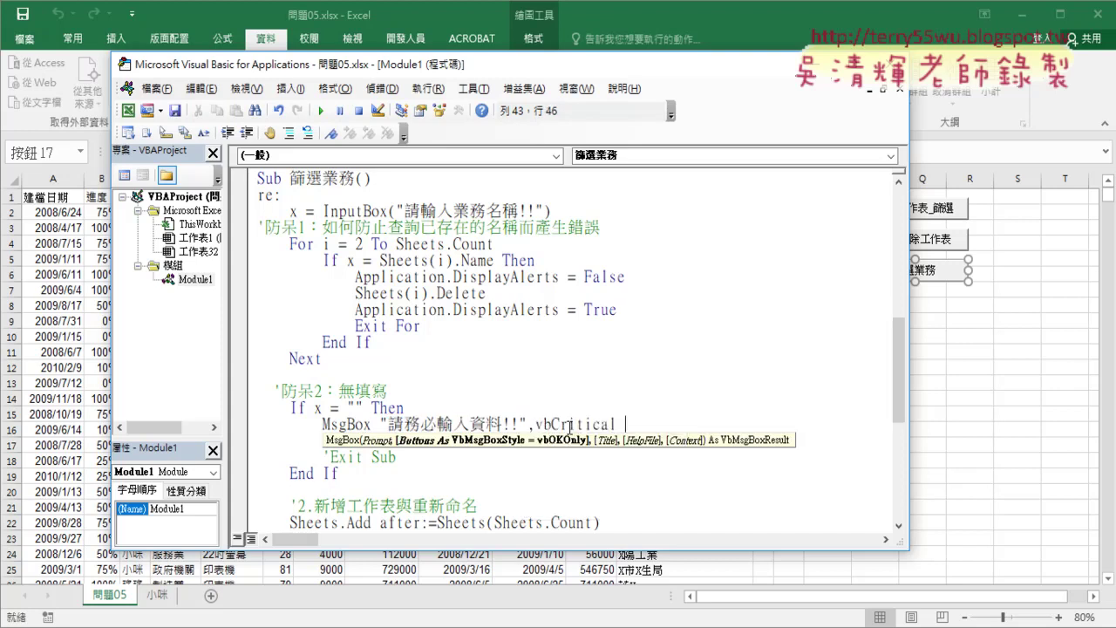
pyautogui.press('Down')
pyautogui.moveTo(384, 441); pyautogui.dragTo(315, 440)
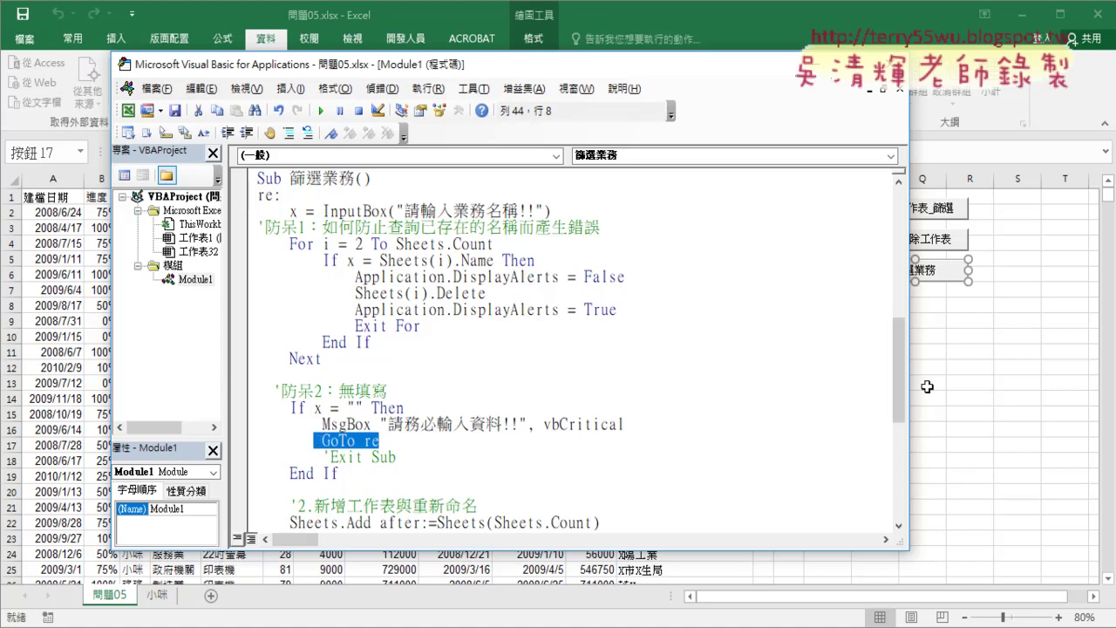
# Run the 篩選業務 macro to test the changes
pyautogui.click(972, 375)
pyautogui.click(969, 351)
pyautogui.click(913, 271)
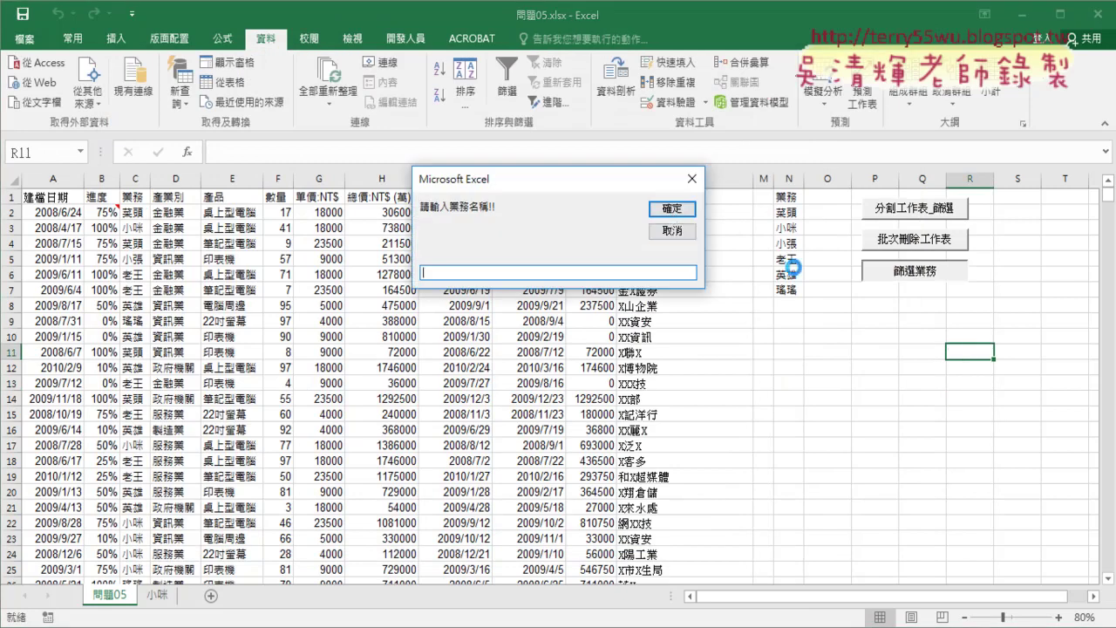
# Submit a blank name, dismiss the critical warning, then enter and submit 小咪 in the reopened prompt
pyautogui.click(672, 210)
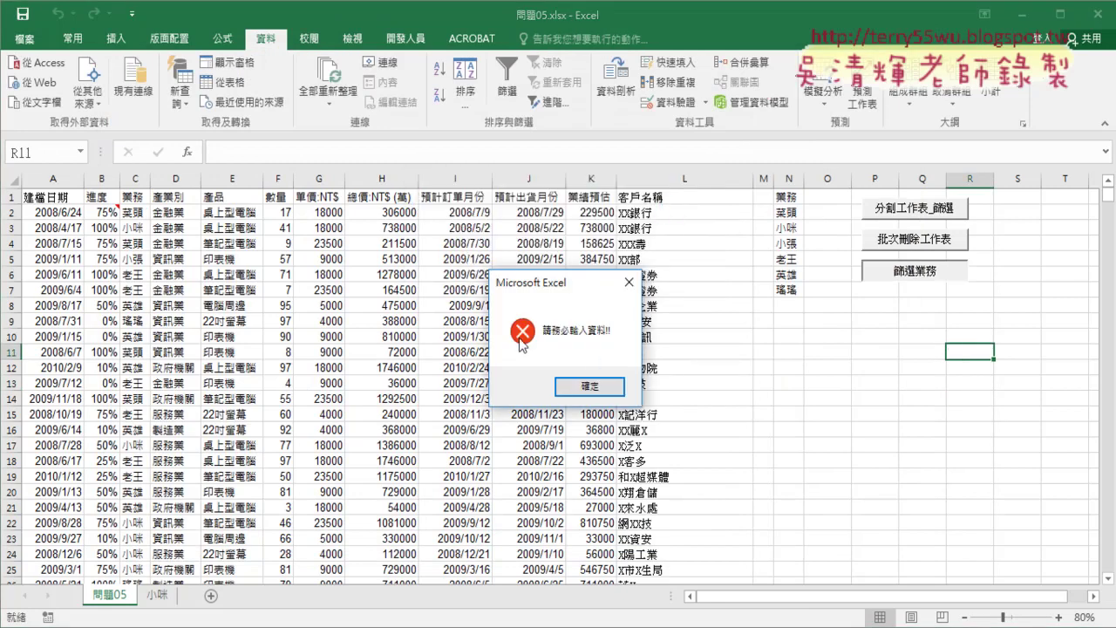
pyautogui.click(589, 385)
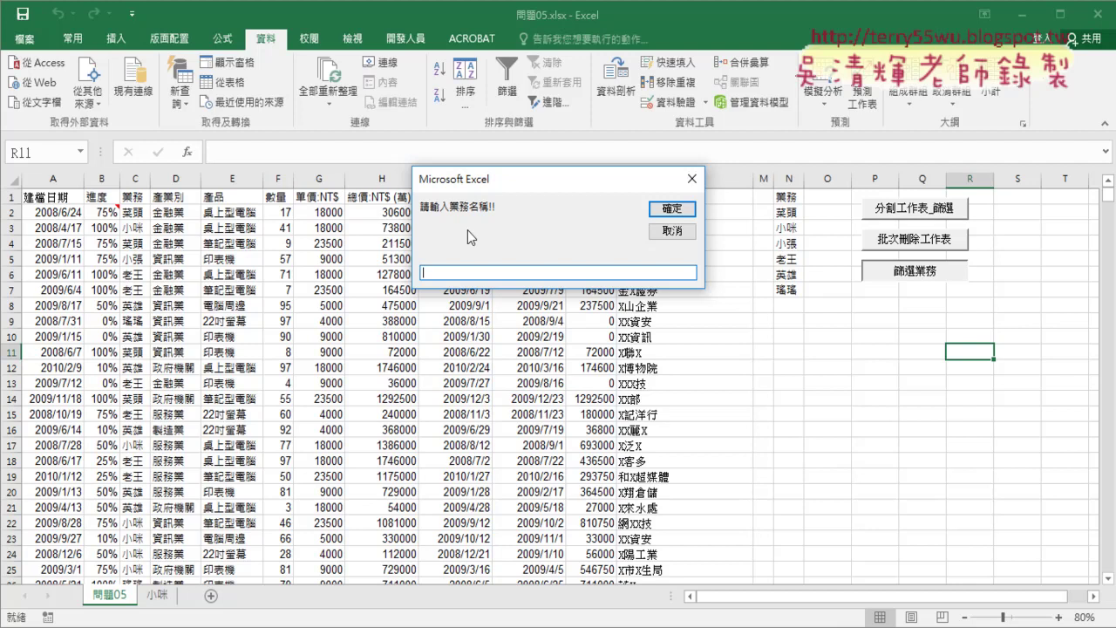
pyautogui.write('4')
pyautogui.press('BackSpace')
pyautogui.write('小口')
pyautogui.write('咪')
pyautogui.press('Return')
pyautogui.press('Return')
pyautogui.click(671, 208)
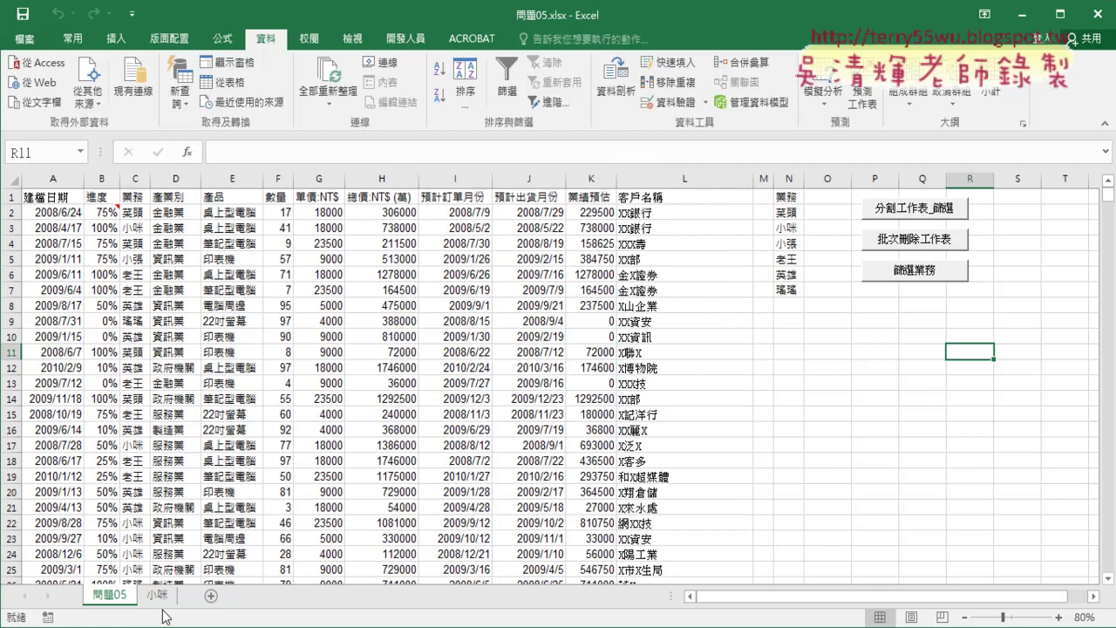